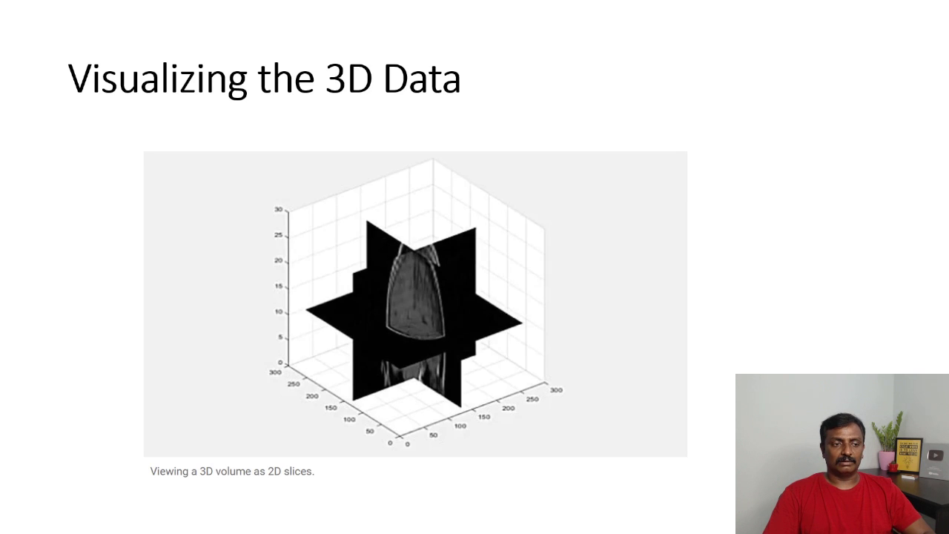
{"action": "key", "text": "Right"}
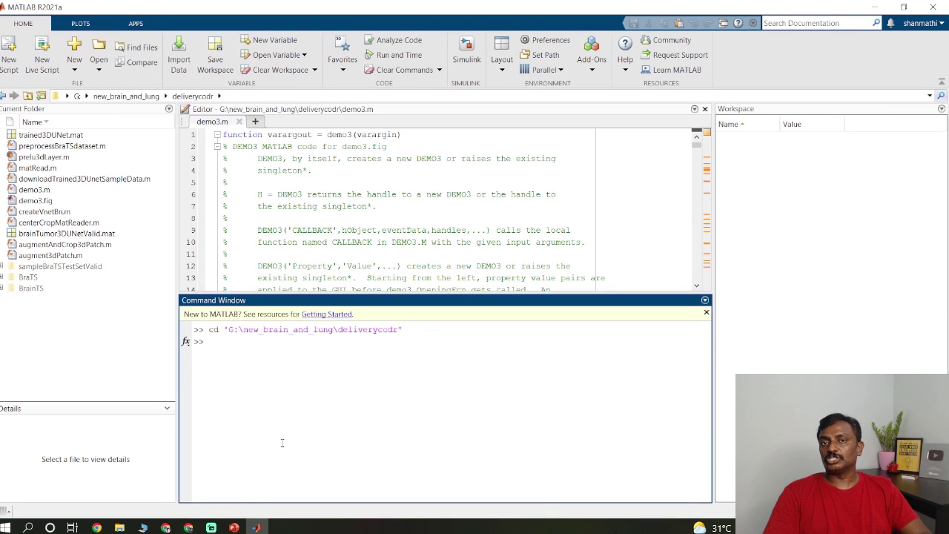
Run demo3 to launch the 3D Brain Image Segmentation window, then shift it left
{"action": "type", "text": "dem"}
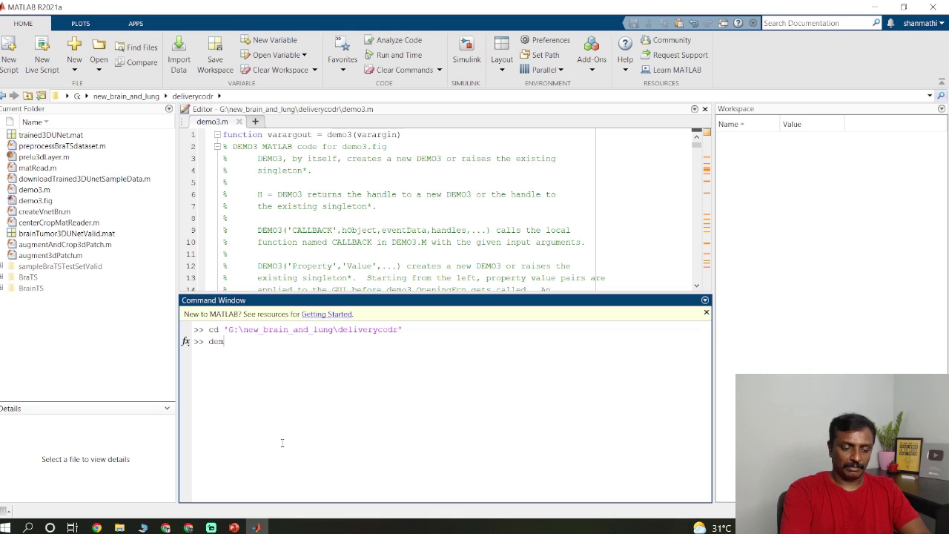
{"action": "type", "text": "o3"}
{"action": "key", "text": "Return"}
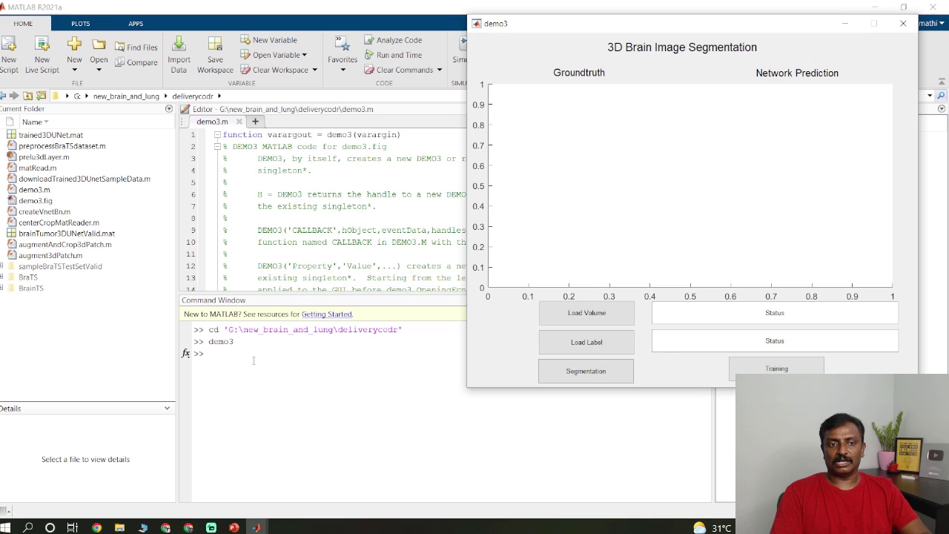
{"action": "left_click_drag", "start_coordinate": [736, 26], "coordinate": [478, 20]}
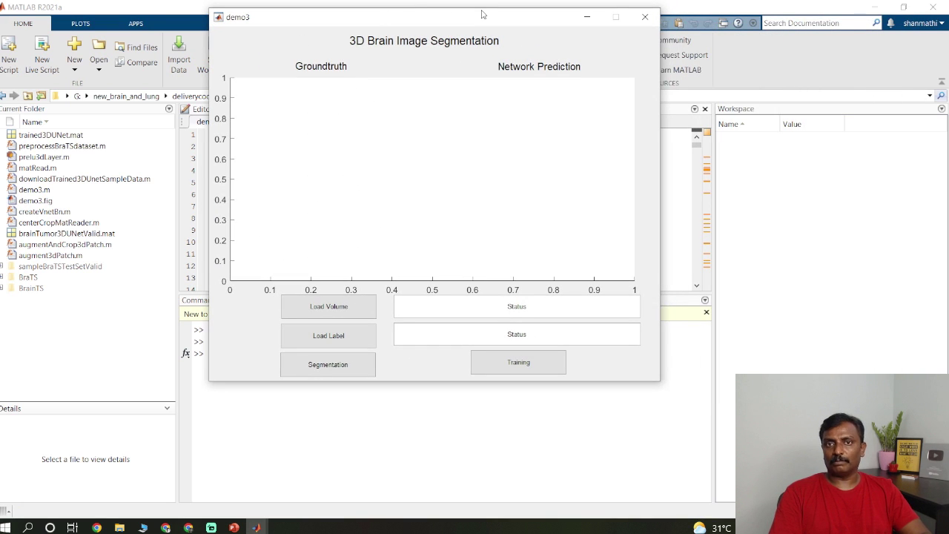
Load sampleBraTSTestSetValid\imagesTest\BraTS001.mat as the brain volume
{"action": "left_click", "coordinate": [330, 304]}
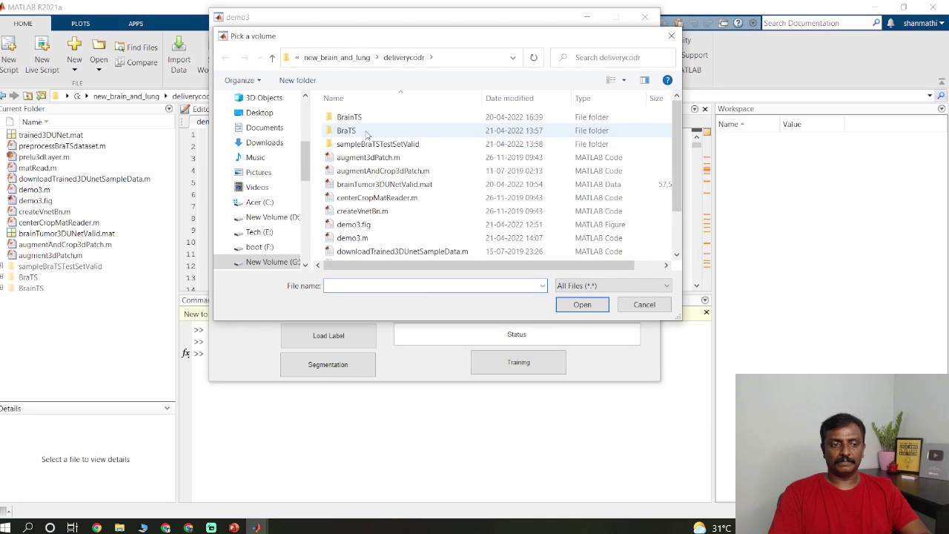
{"action": "left_click", "coordinate": [364, 144]}
{"action": "double_click", "coordinate": [364, 144]}
{"action": "double_click", "coordinate": [366, 119]}
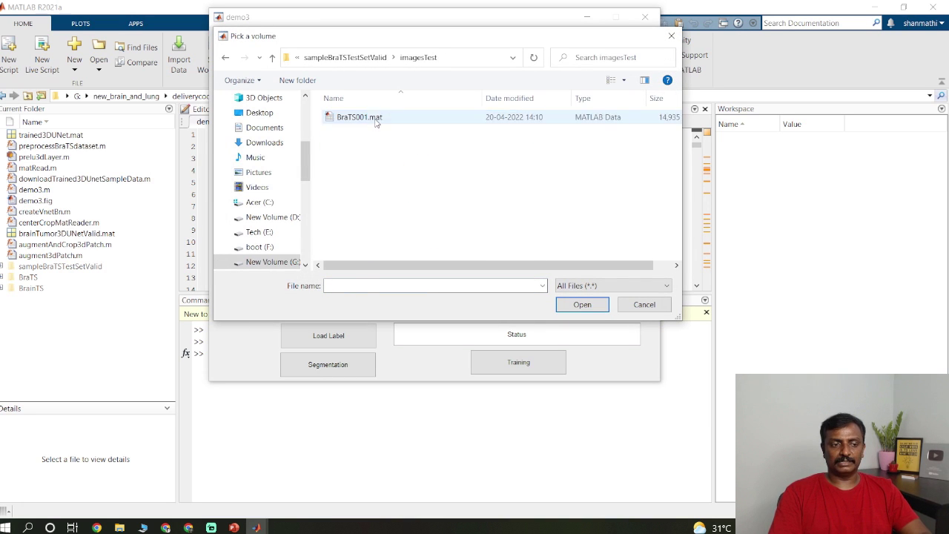
{"action": "double_click", "coordinate": [375, 121]}
Load labelsTest\BraTS001.mat as the label and run segmentation (Dice 0.99785 background, 0.85517 tumor)
{"action": "left_click", "coordinate": [349, 330]}
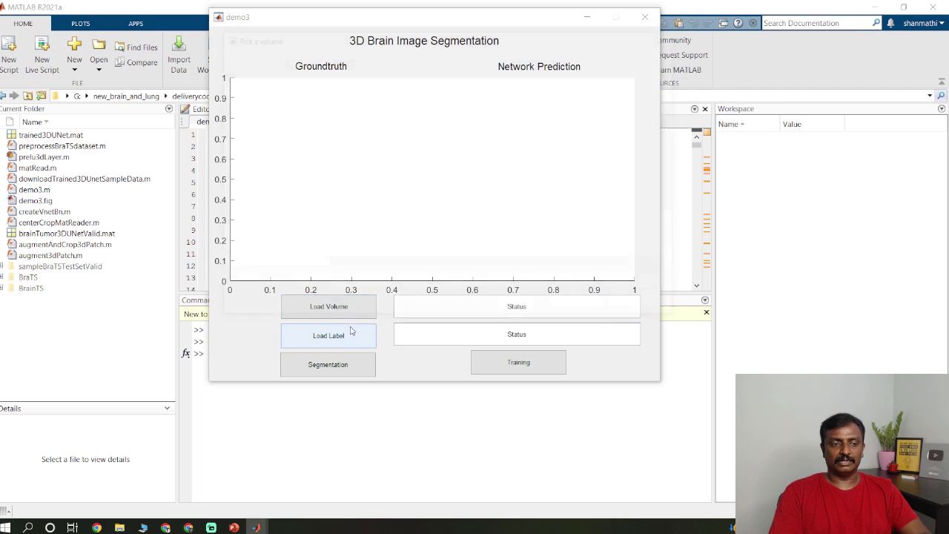
{"action": "double_click", "coordinate": [364, 144]}
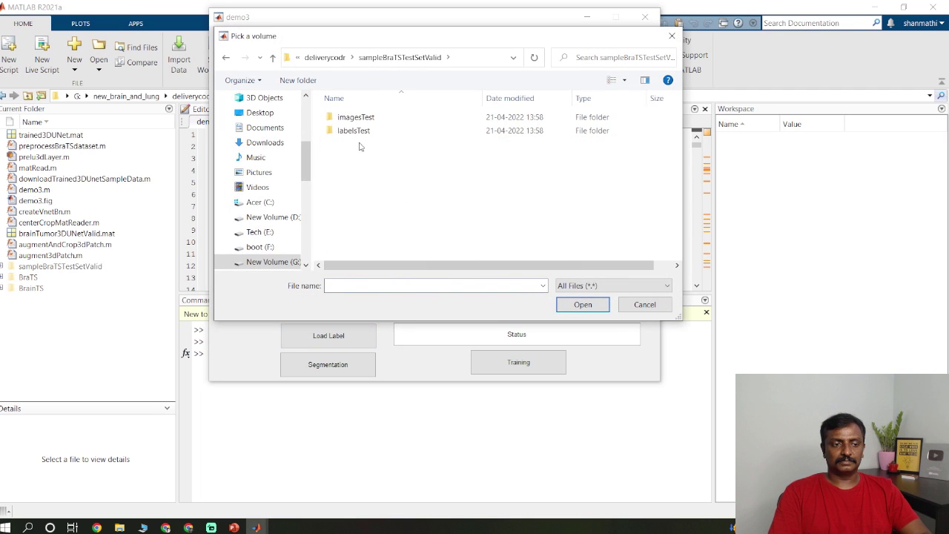
{"action": "left_click", "coordinate": [361, 135]}
{"action": "double_click", "coordinate": [360, 133]}
{"action": "double_click", "coordinate": [381, 120]}
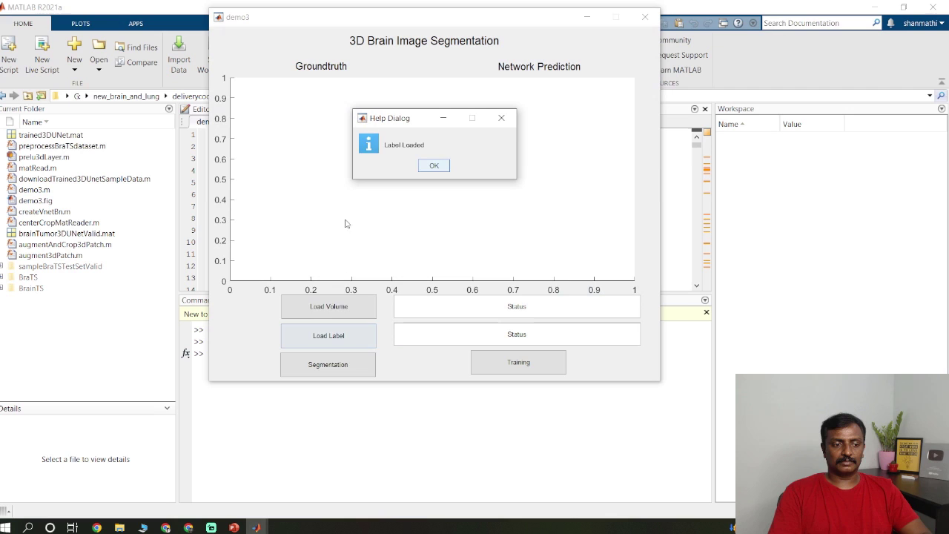
{"action": "left_click", "coordinate": [433, 166]}
{"action": "left_click", "coordinate": [344, 366]}
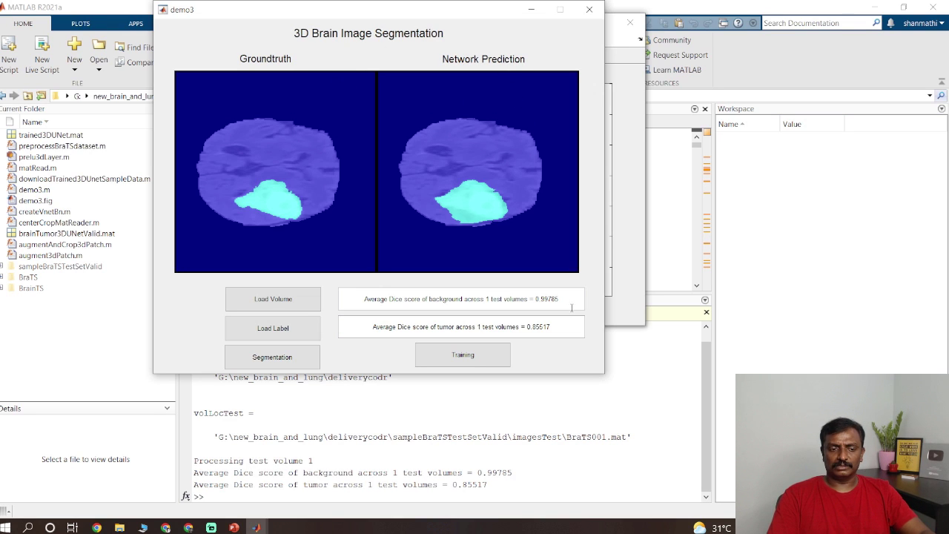
Highlight the background and tumor Dice scores, then bring Figure 3's Test Set Dice Accuracy plot forward
{"action": "left_click_drag", "start_coordinate": [571, 307], "coordinate": [373, 326]}
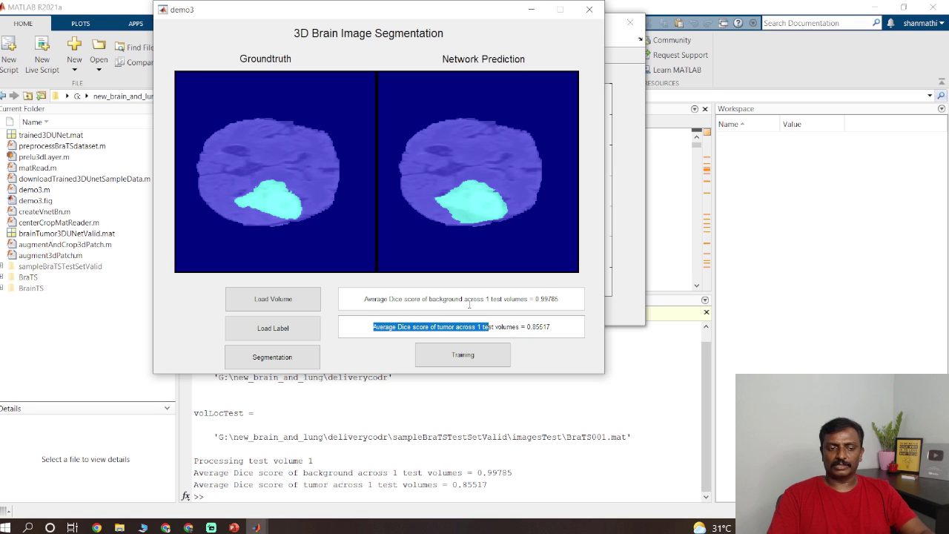
{"action": "left_click_drag", "start_coordinate": [460, 300], "coordinate": [533, 300]}
{"action": "left_click", "coordinate": [533, 327]}
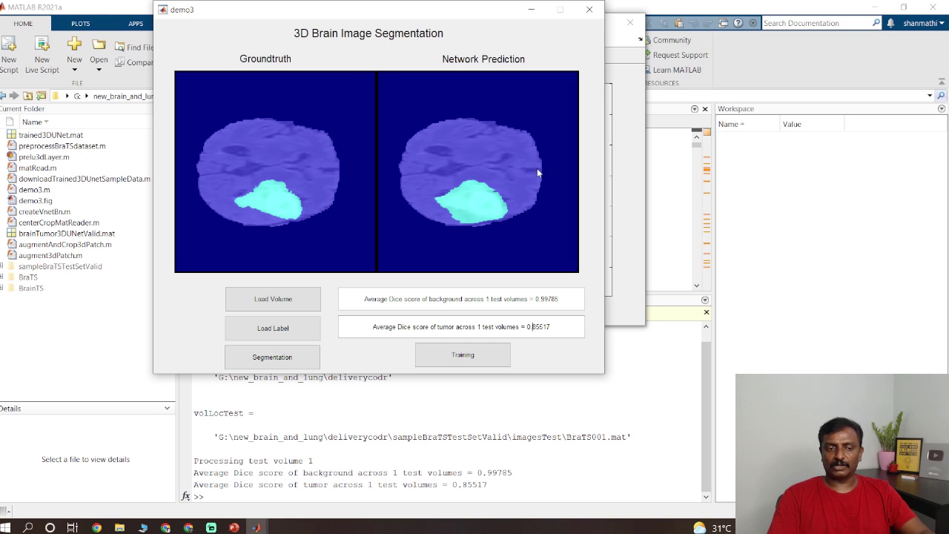
{"action": "left_click_drag", "start_coordinate": [536, 298], "coordinate": [544, 300]}
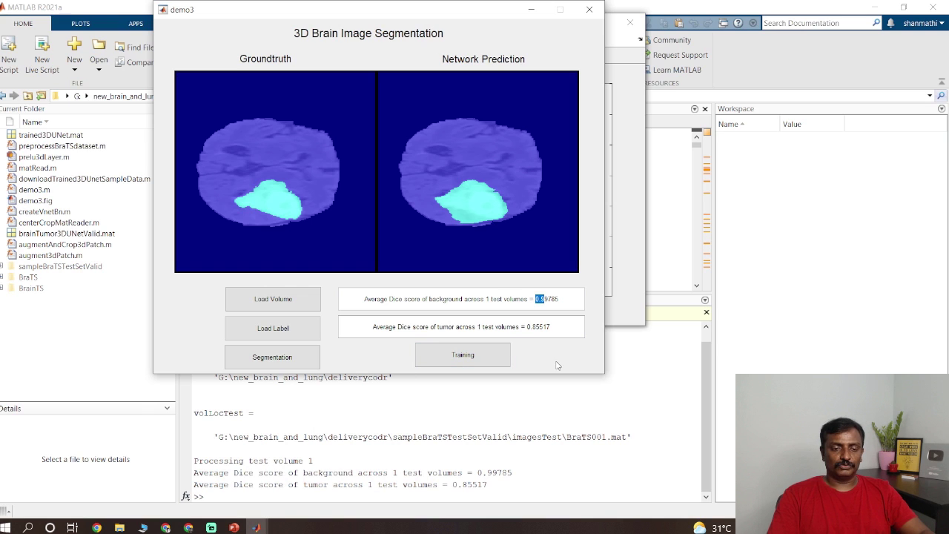
{"action": "left_click", "coordinate": [617, 283]}
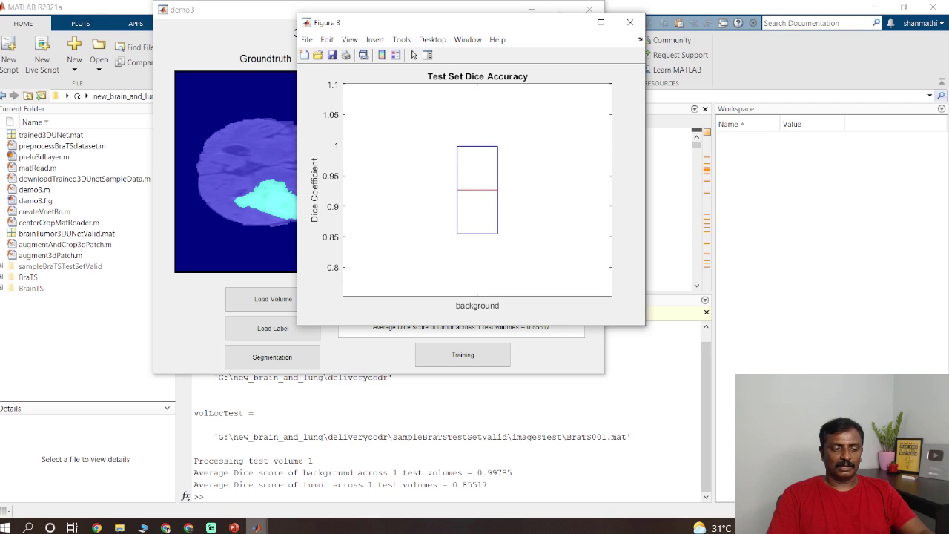
Bring Figure 1 Ground-Truth Labeled Volume forward and move it to the left
{"action": "mouse_move", "coordinate": [256, 527]}
{"action": "left_click", "coordinate": [289, 475]}
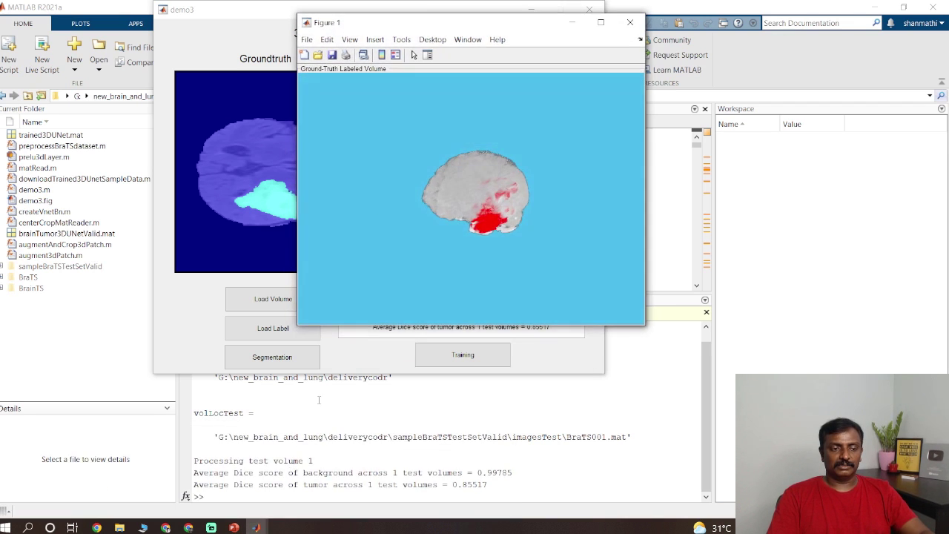
{"action": "left_click_drag", "start_coordinate": [443, 28], "coordinate": [274, 37]}
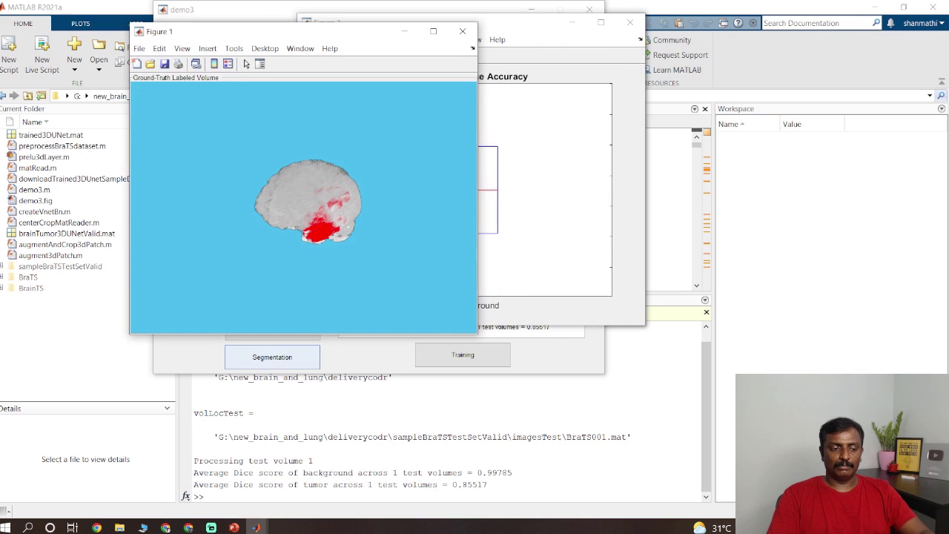
{"action": "left_click", "coordinate": [264, 527]}
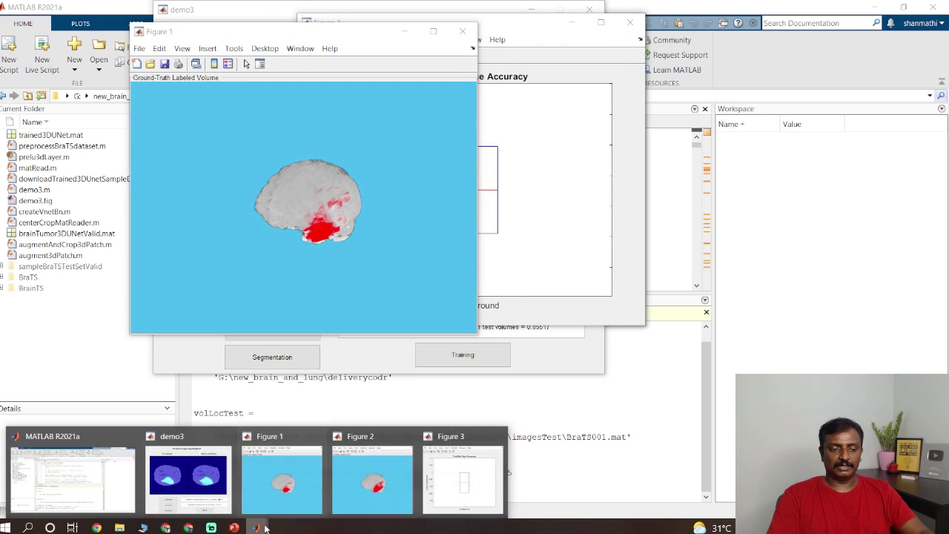
Place Figure 2 Predicted Labeled Volume on the right and rotate both brain volumes
{"action": "left_click", "coordinate": [346, 479]}
{"action": "left_click_drag", "start_coordinate": [461, 32], "coordinate": [692, 34]}
{"action": "left_click_drag", "start_coordinate": [729, 181], "coordinate": [749, 126]}
{"action": "left_click_drag", "start_coordinate": [326, 238], "coordinate": [436, 222]}
{"action": "left_click_drag", "start_coordinate": [669, 213], "coordinate": [721, 220]}
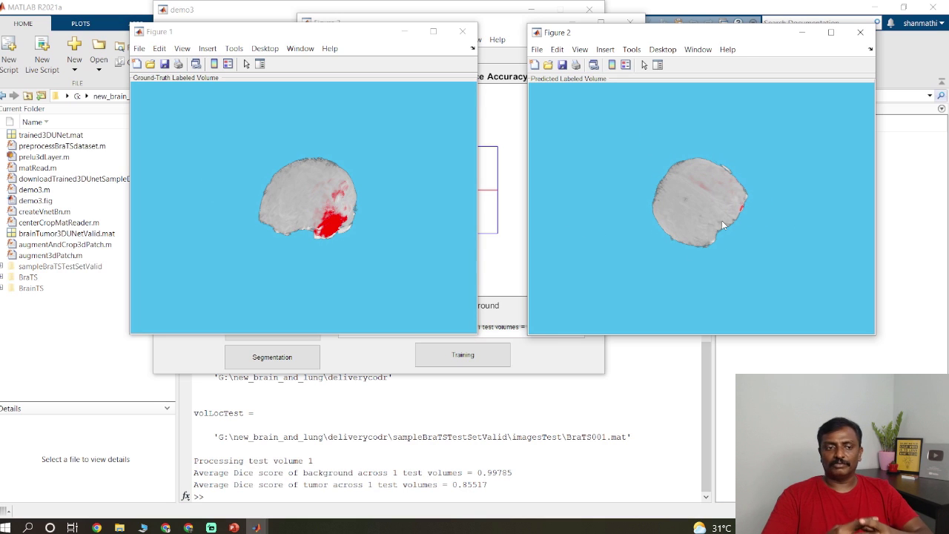